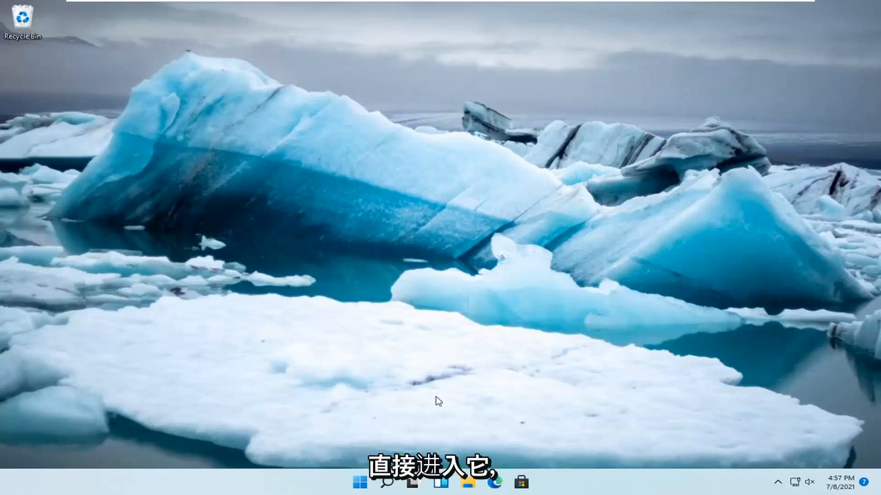
Step: Reach the System > Troubleshoot page in Settings via the Start quick-link menu
right_click(358, 485)
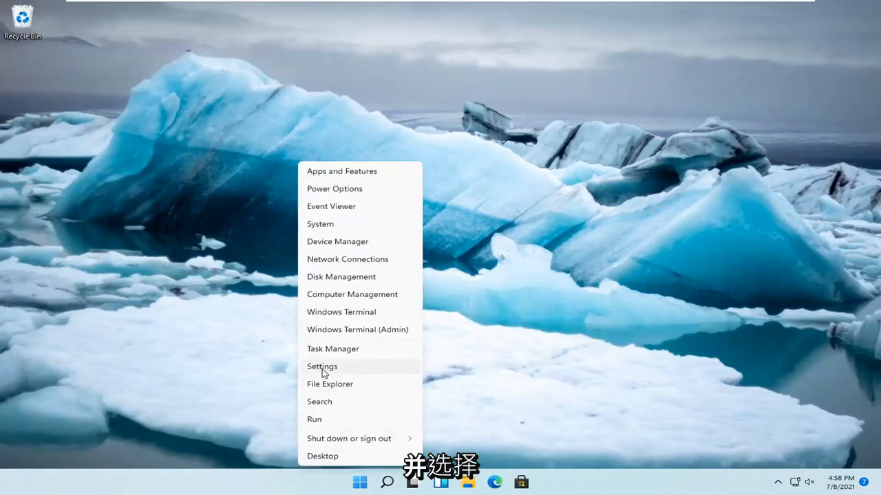
click(322, 367)
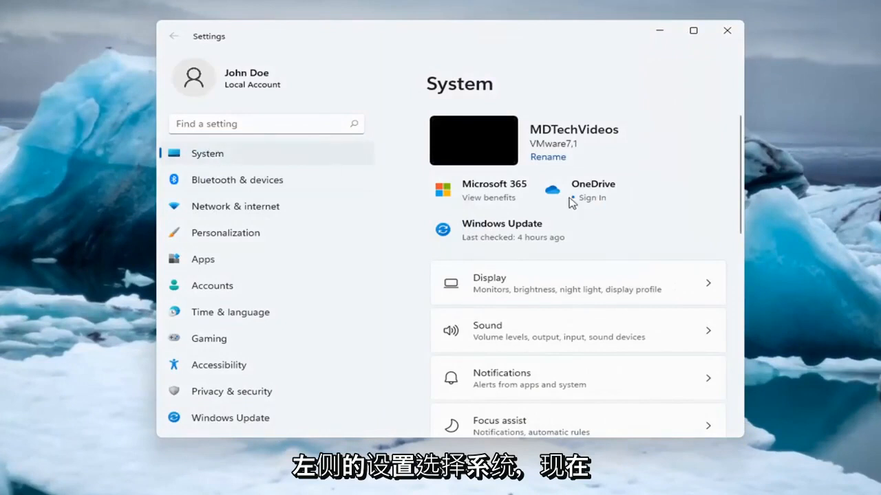
scroll(620, 261, down, 3)
scroll(614, 256, down, 2)
scroll(613, 256, down, 3)
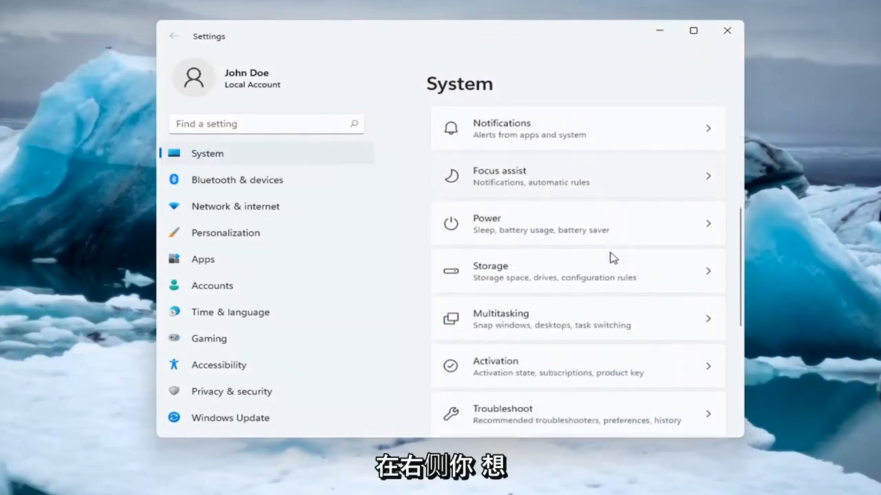
scroll(606, 275, down, 2)
click(521, 314)
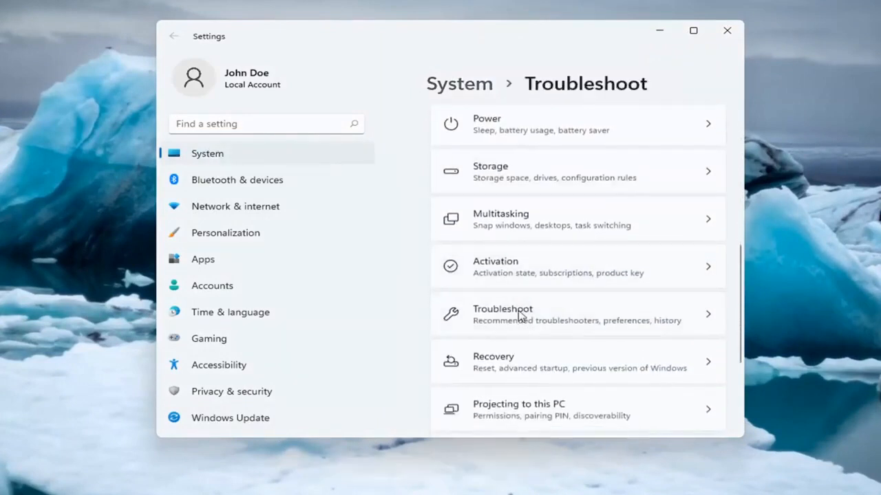
scroll(602, 279, down, 1)
scroll(602, 280, down, 1)
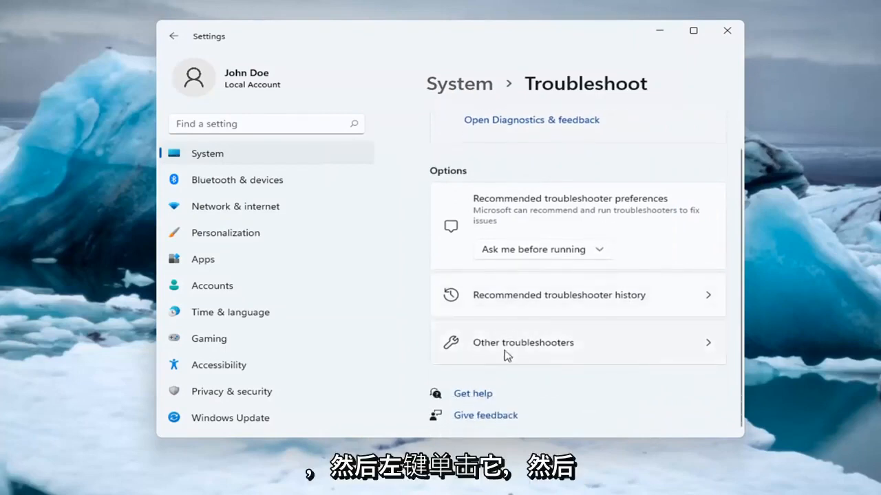
Step: Run the Internet Connections troubleshooter from Other troubleshooters
click(535, 347)
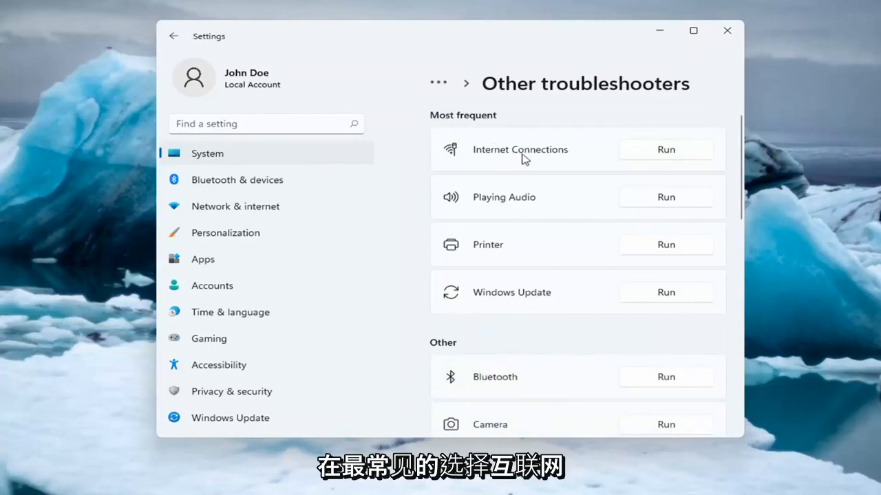
click(670, 153)
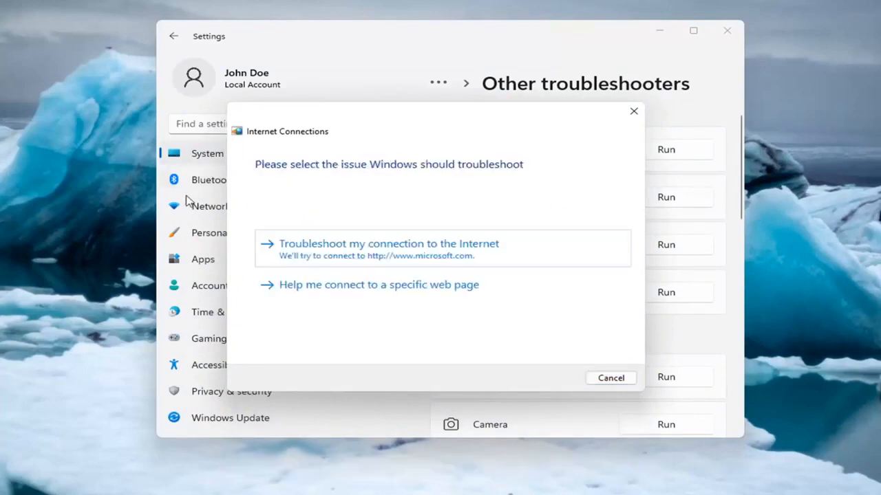
Step: Troubleshoot the connection to the Internet, then close the troubleshooter after it finds nothing
click(372, 248)
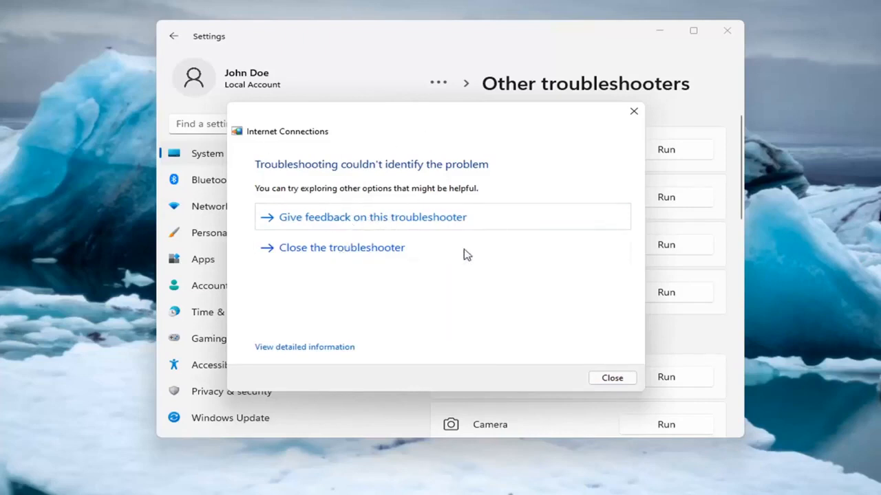
click(633, 111)
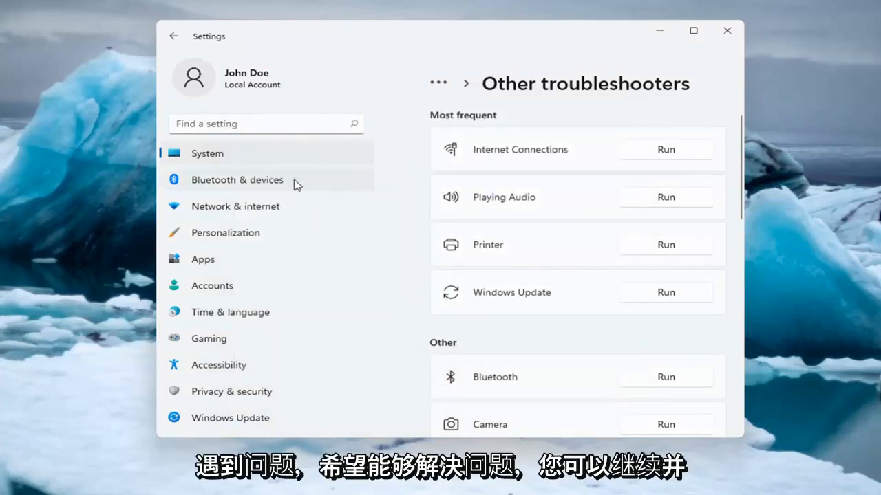
Step: Go to Network & internet and its Advanced network settings page
click(209, 210)
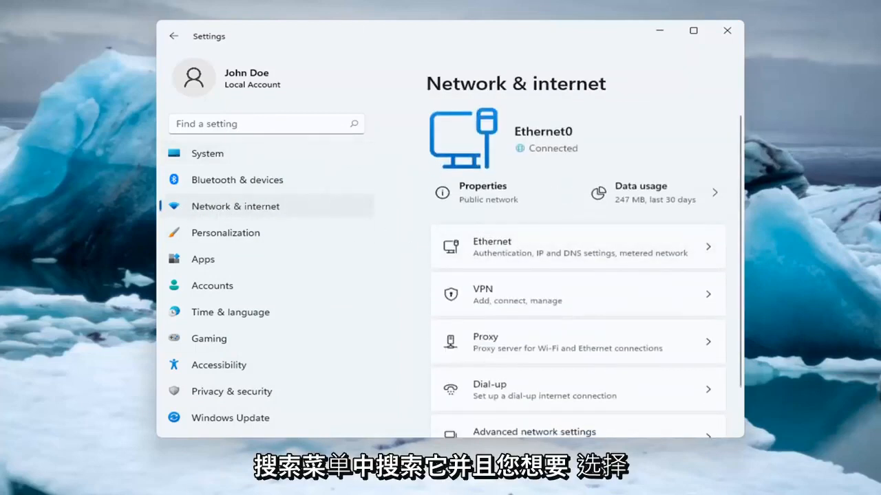
scroll(564, 261, down, 1)
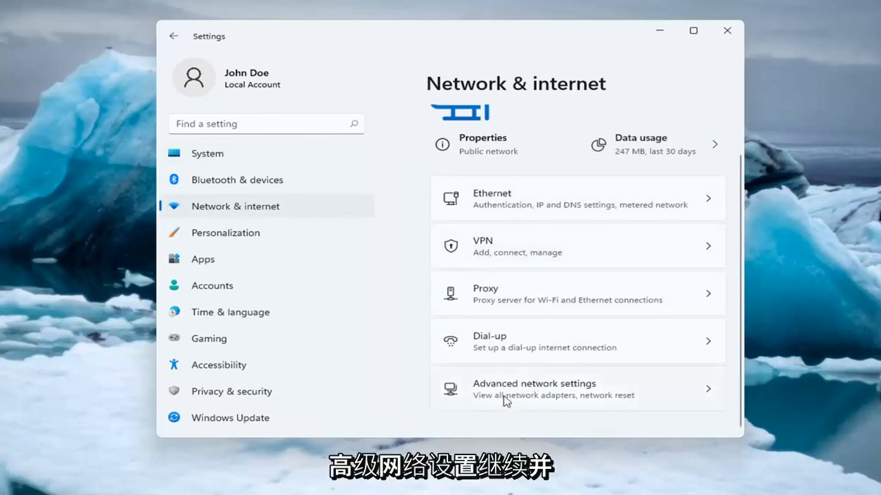
click(529, 390)
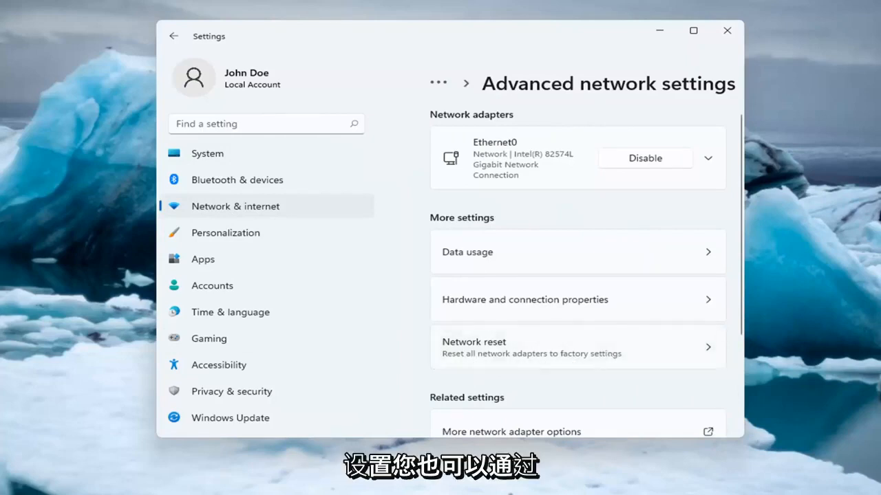
Step: Start the network reset with Reset now and confirm it with Yes
click(476, 348)
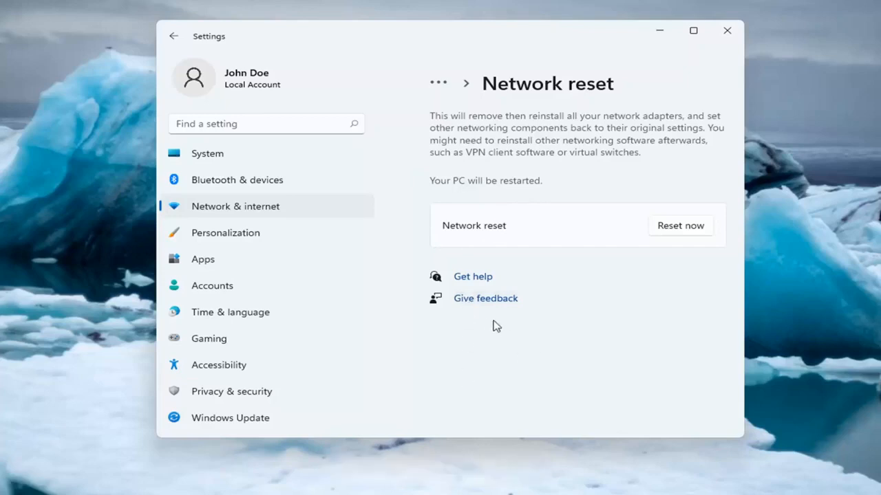
click(673, 229)
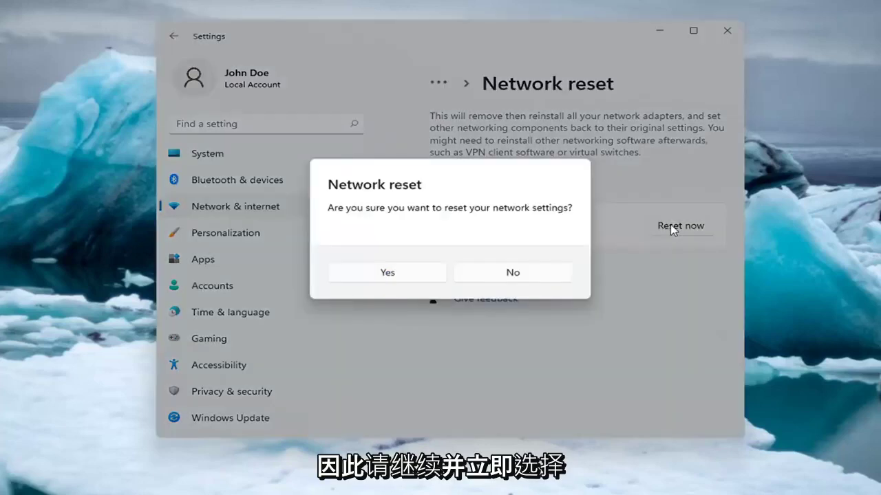
click(387, 273)
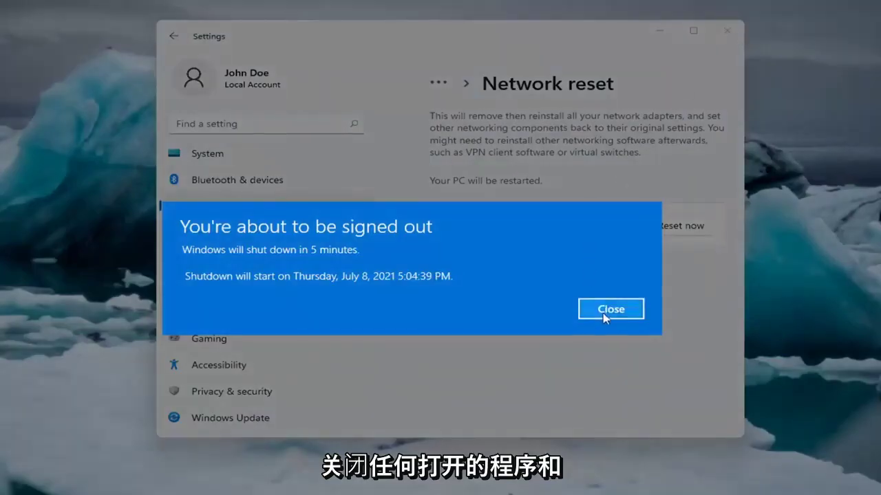
Step: Dismiss the shutdown warning, close Settings and bring up the Start quick-link menu for shutdown options
click(610, 309)
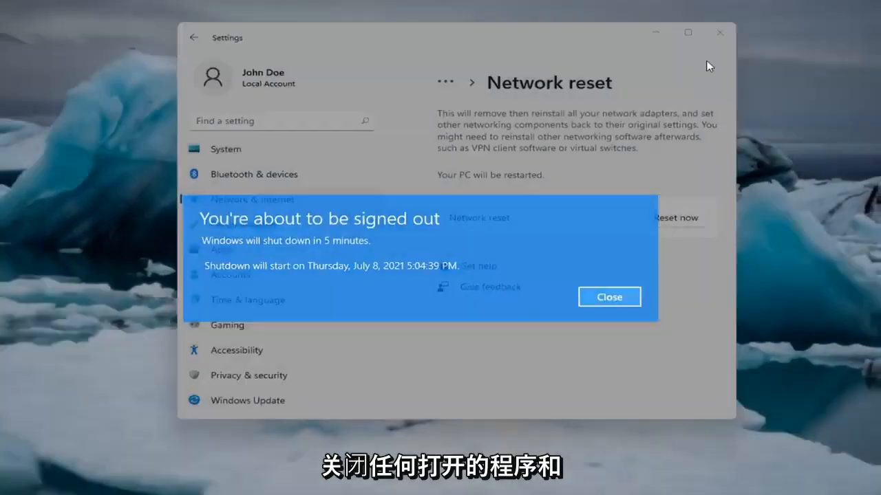
click(727, 31)
right_click(359, 486)
mouse_move(348, 450)
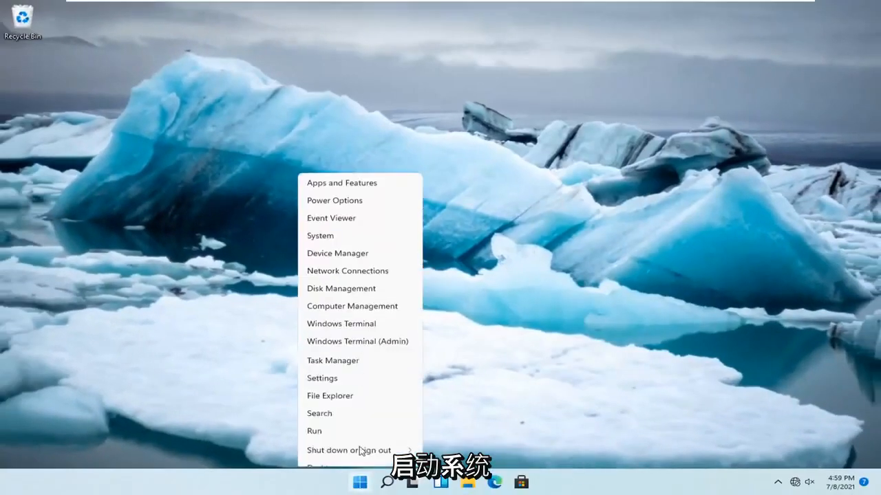